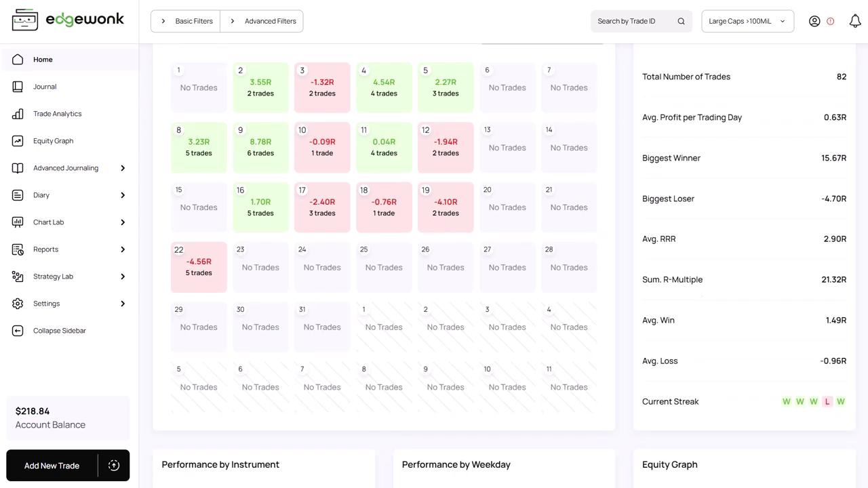
Review the home dashboard's performance charts and look through the trade journal
scroll(434, 271, "down", 4)
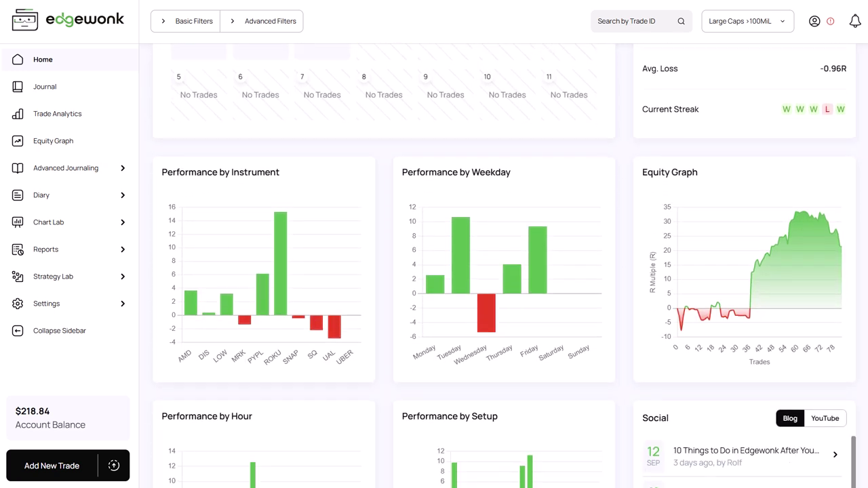
scroll(434, 272, "down", 2)
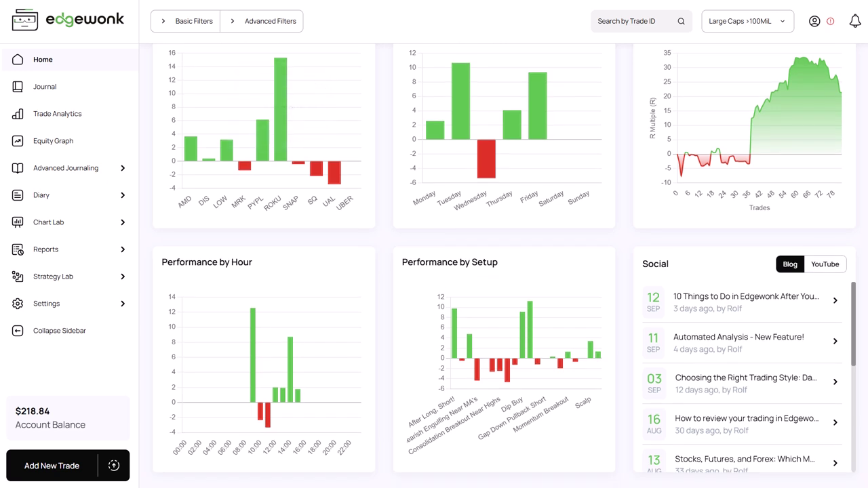
left_click(45, 86)
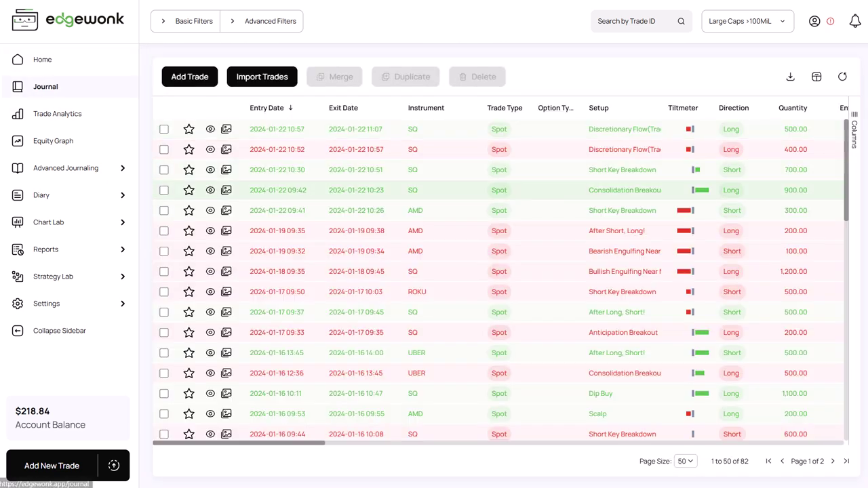
scroll(499, 281, "down", 5)
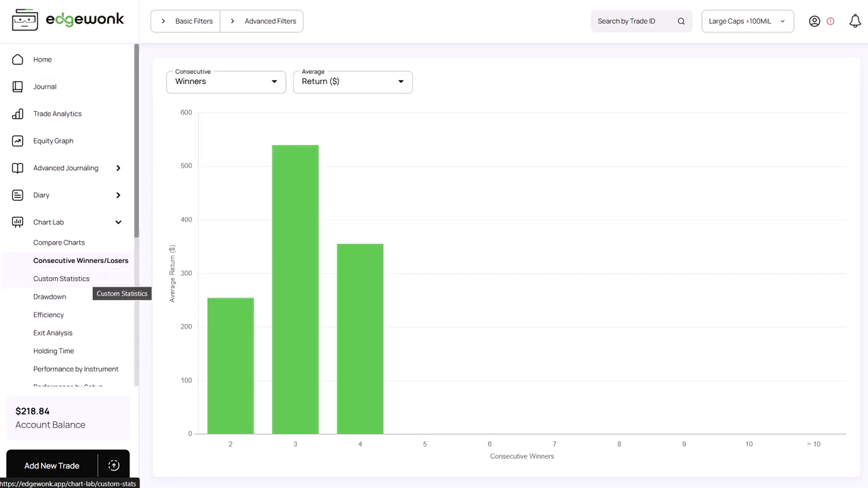
Browse the Chart Lab views from Custom Statistics through Drawdown and Efficiency to Holding Time
left_click(85, 278)
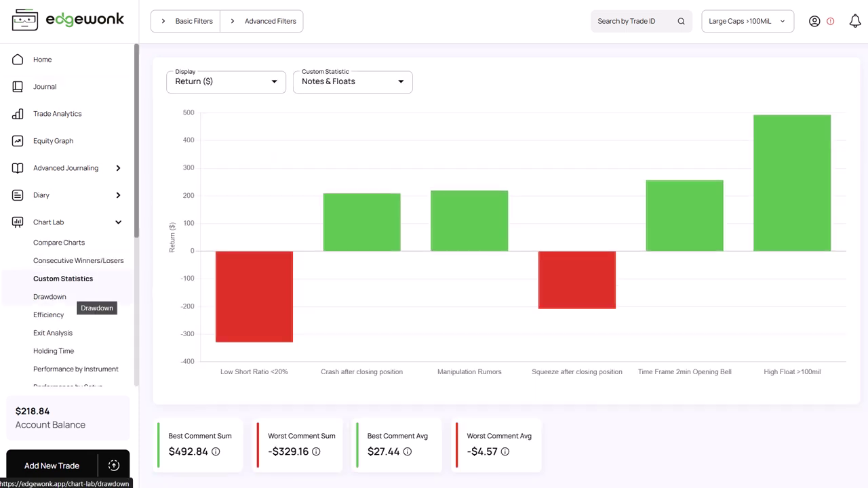
left_click(50, 296)
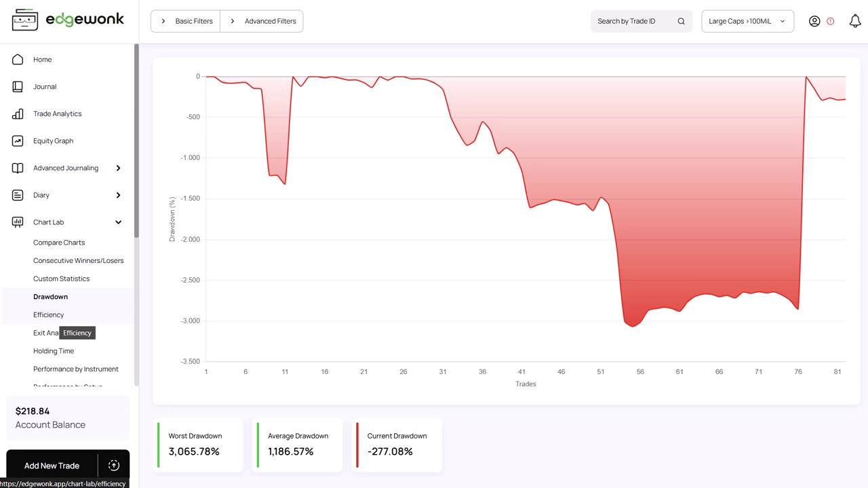
left_click(49, 315)
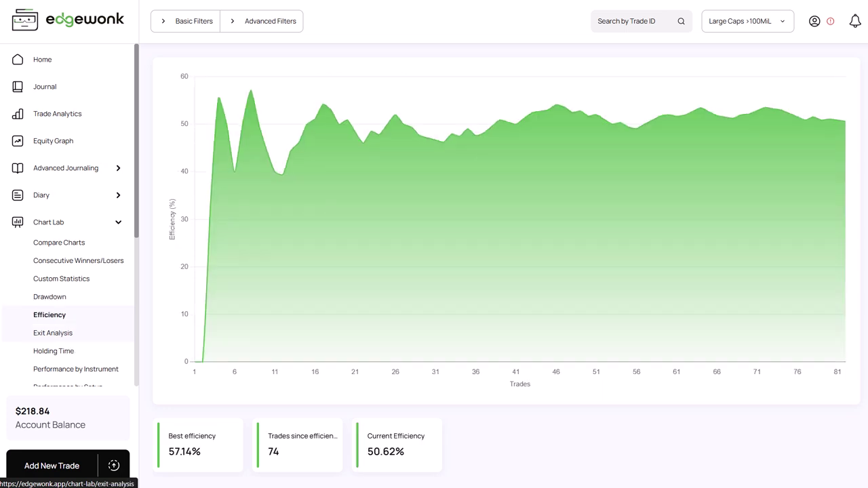
left_click(54, 351)
Browse the Chart Lab performance charts by instrument, setup, time and ratio, ending with Trade Comments
scroll(74, 312, "down", 1)
left_click(75, 313)
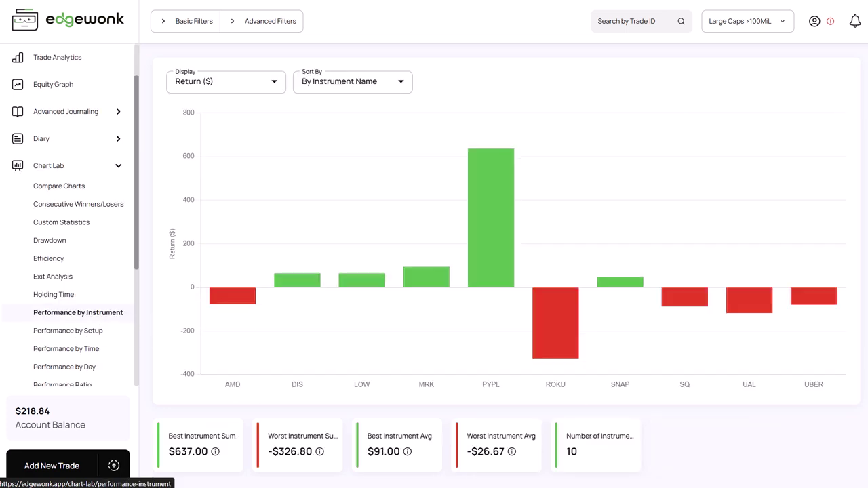
left_click(69, 330)
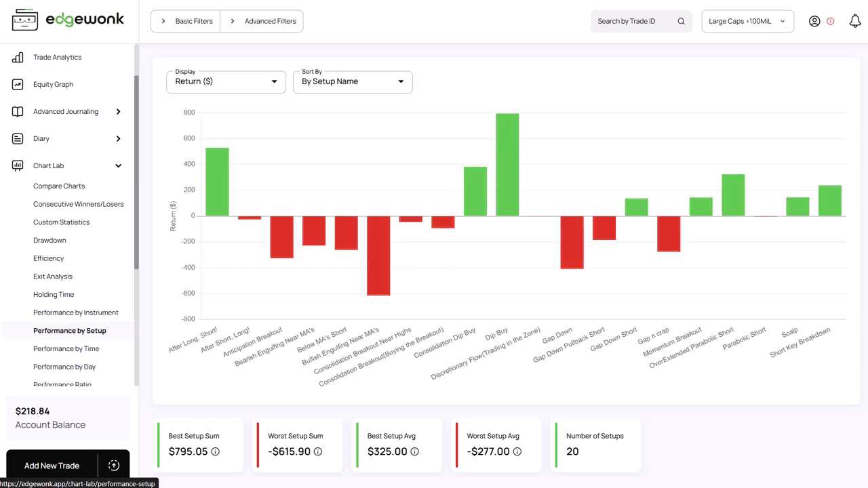
left_click(66, 349)
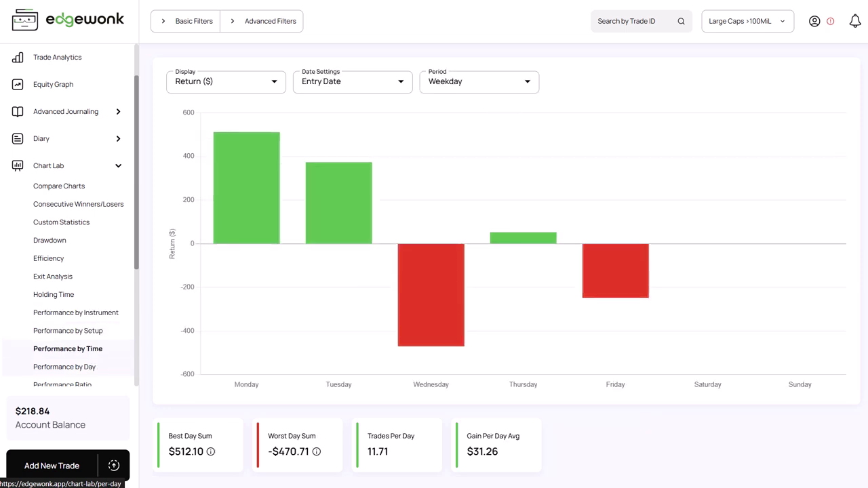
scroll(64, 367, "down", 1)
left_click(64, 329)
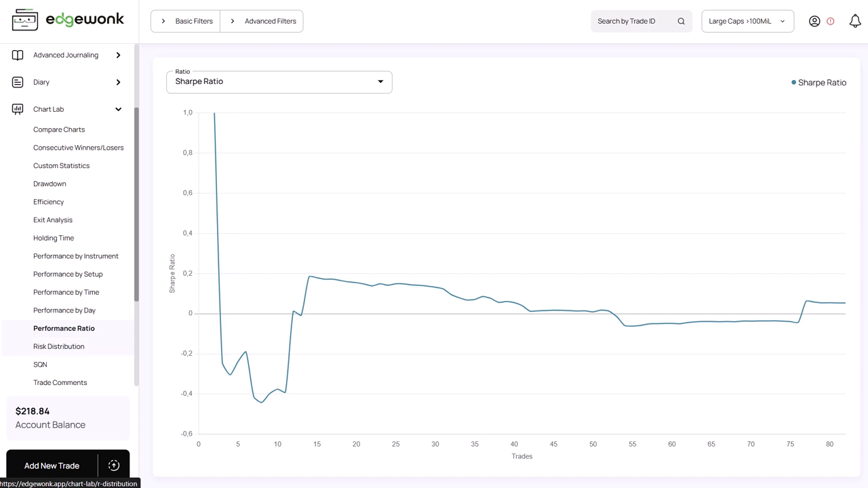
left_click(59, 383)
scroll(61, 339, "down", 1)
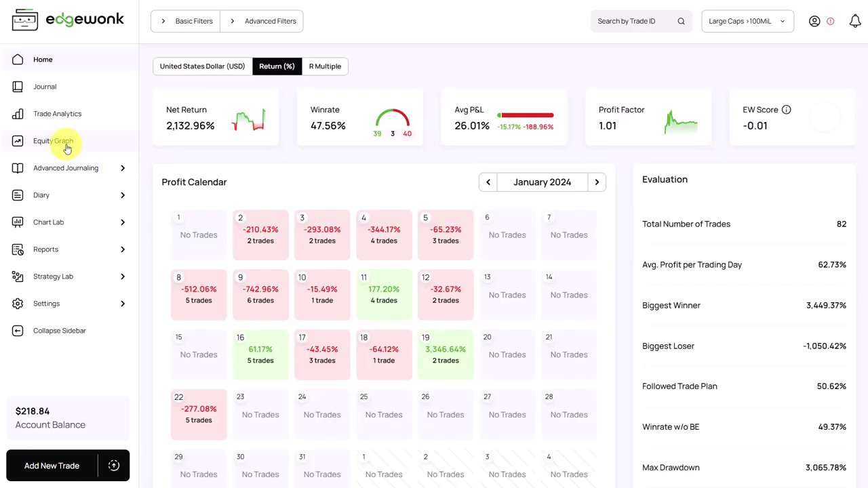
View the equity graph and open the Performance by Setup chart in Chart Lab
left_click(65, 144)
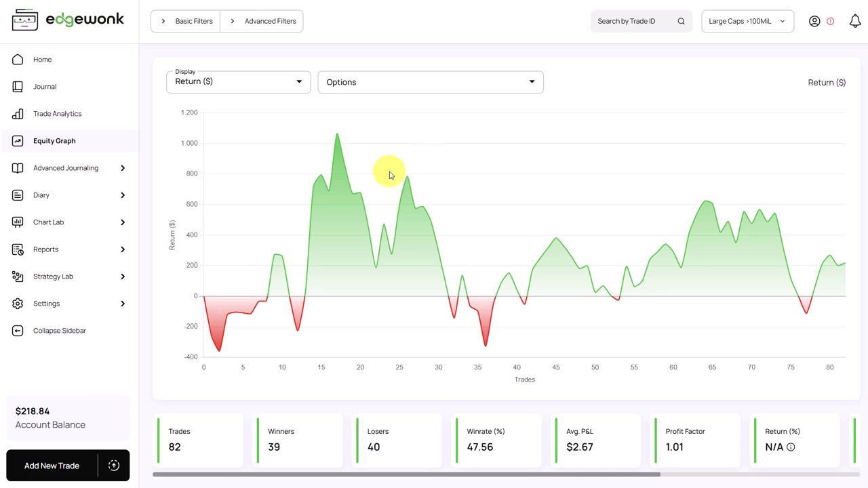
mouse_move(83, 186)
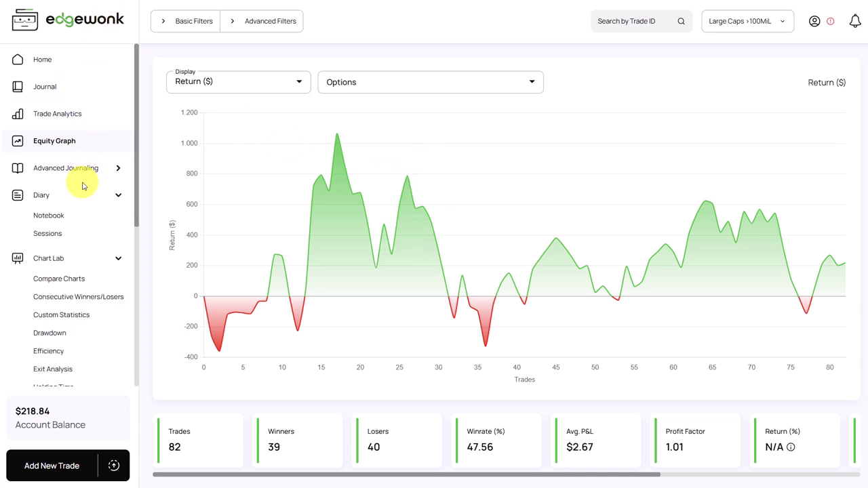
scroll(80, 221, "down", 1)
scroll(76, 223, "down", 1)
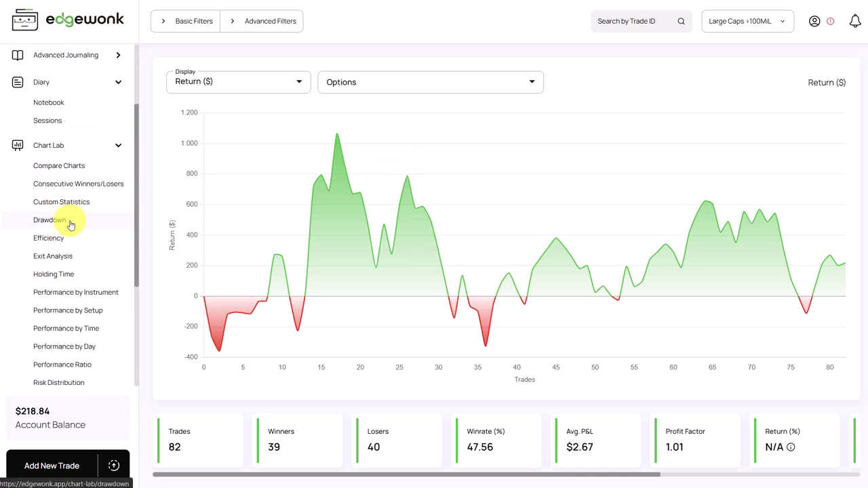
left_click(89, 312)
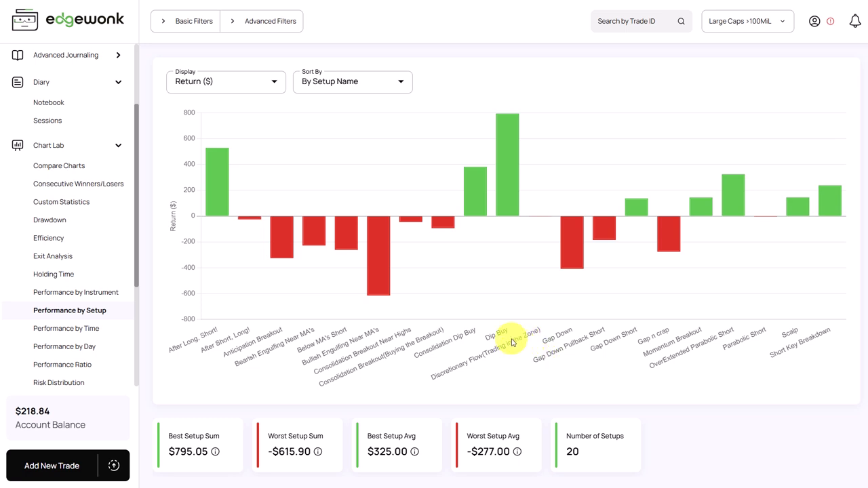
Inspect the trade details of the Dip Buy and Short Key Breakdown bars in the setup chart
mouse_move(506, 176)
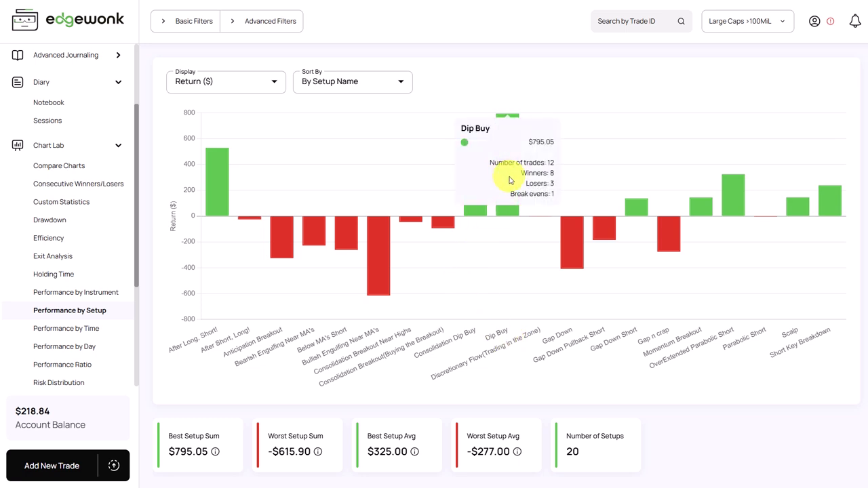
mouse_move(837, 201)
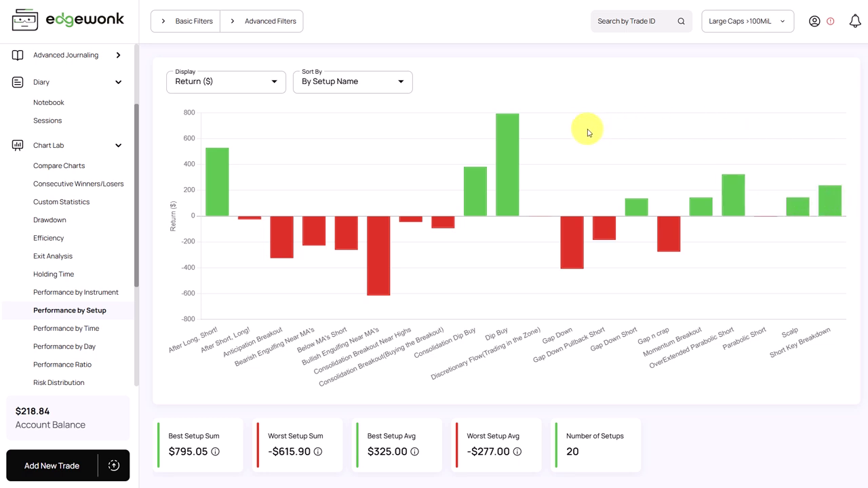
mouse_move(500, 146)
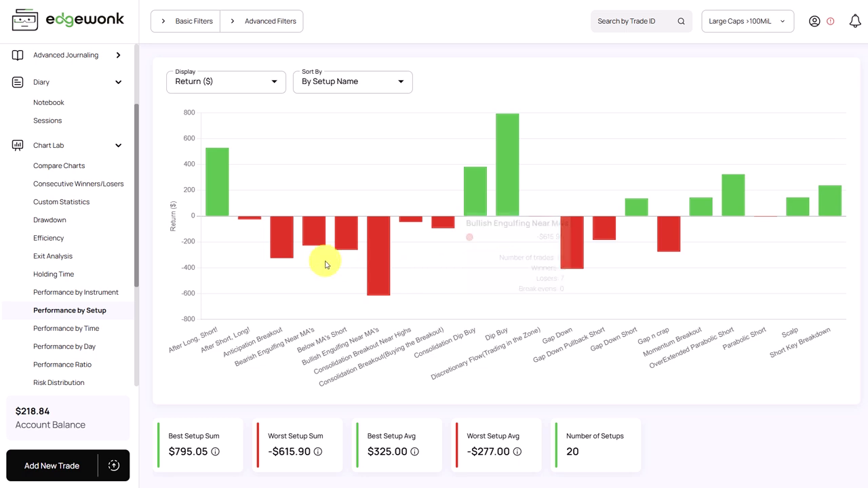
Open the Performance by Time chart and inspect Tuesday's results
left_click(88, 331)
scroll(84, 332, "down", 3)
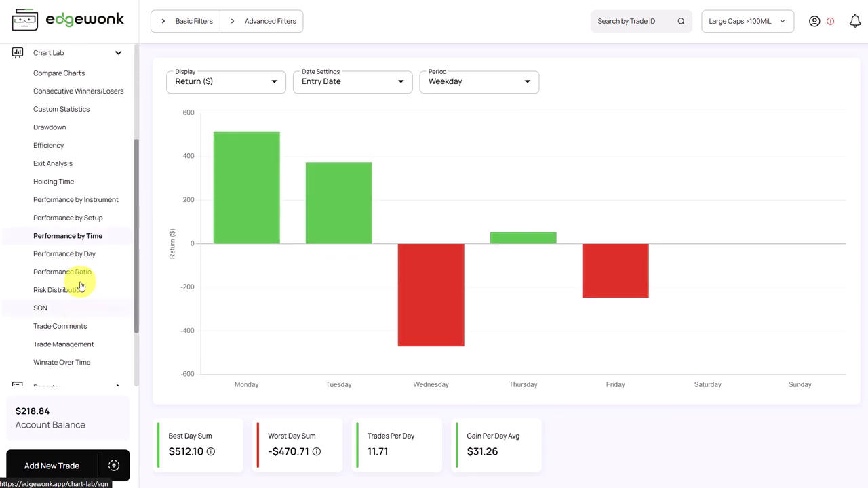
mouse_move(339, 227)
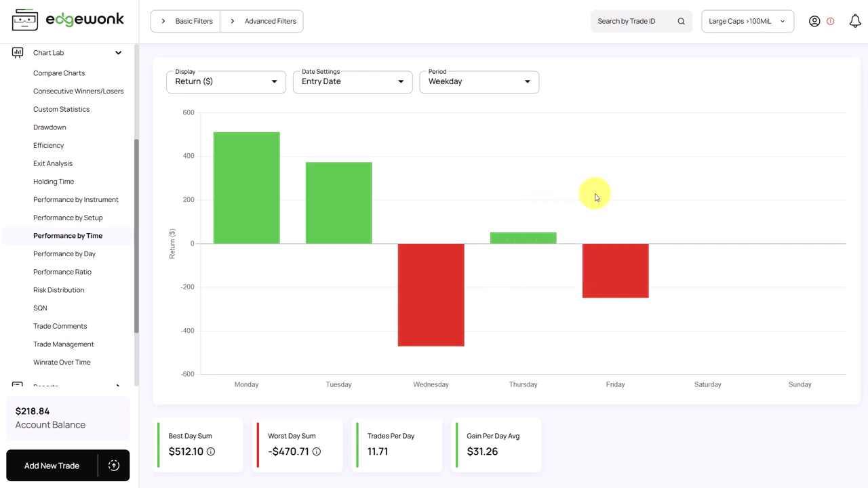
Open the trade journal to review the individual trades
scroll(99, 173, "up", 3)
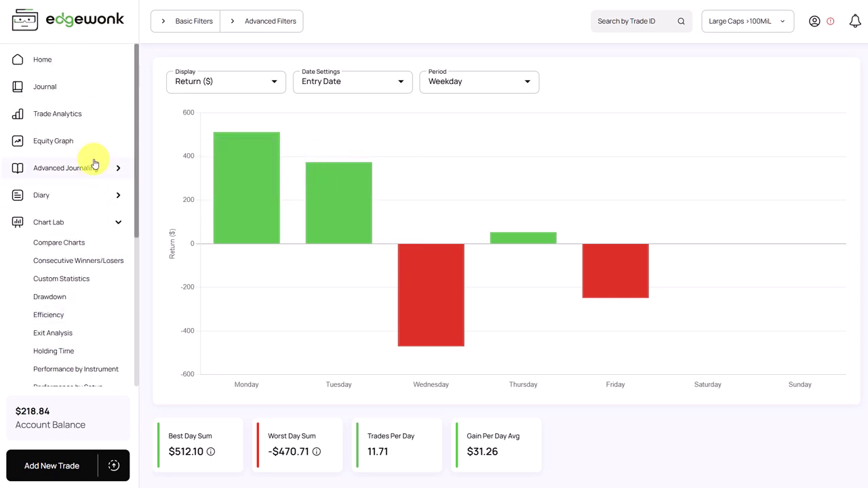
left_click(78, 90)
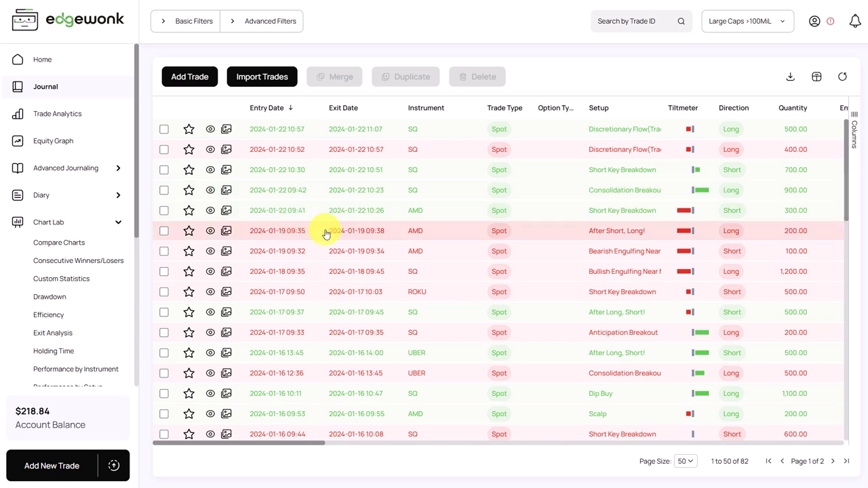
Reopen the Performance by Time chart to examine returns by weekday
scroll(43, 229, "down", 1)
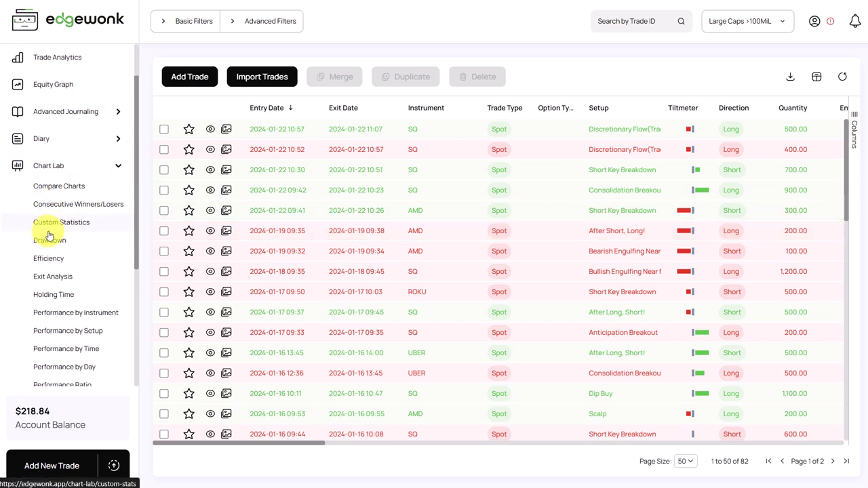
scroll(48, 236, "down", 1)
left_click(87, 291)
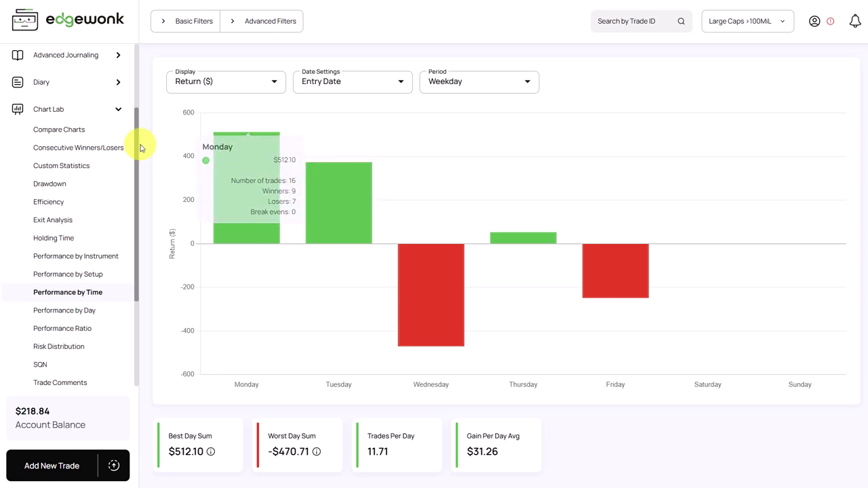
Return to the trade journal's list of trades
scroll(82, 140, "up", 2)
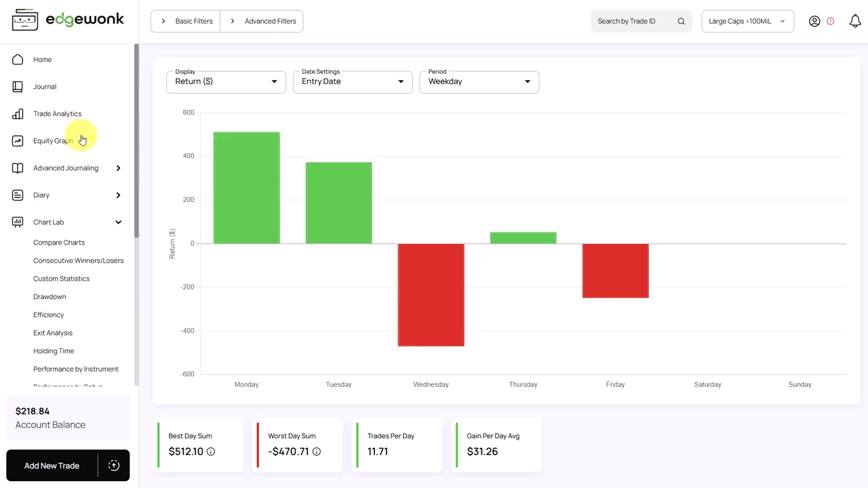
left_click(86, 87)
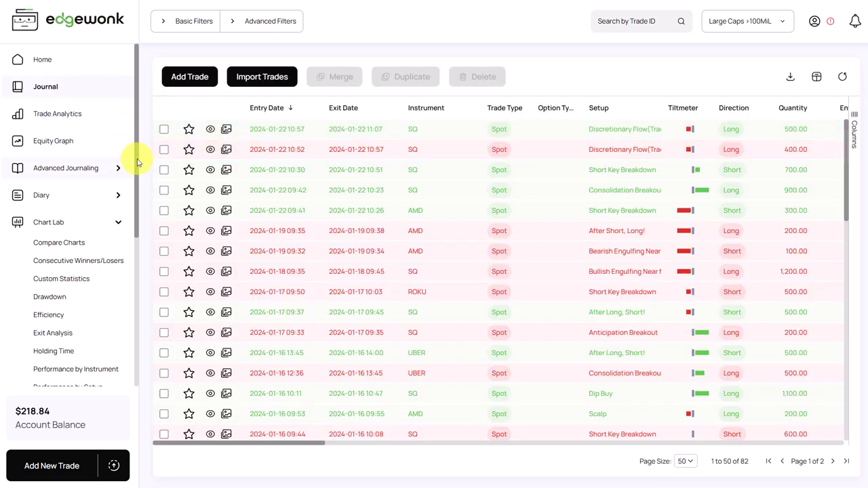
Open the Performance by Instrument chart and inspect the ROKU bar
scroll(102, 190, "down", 2)
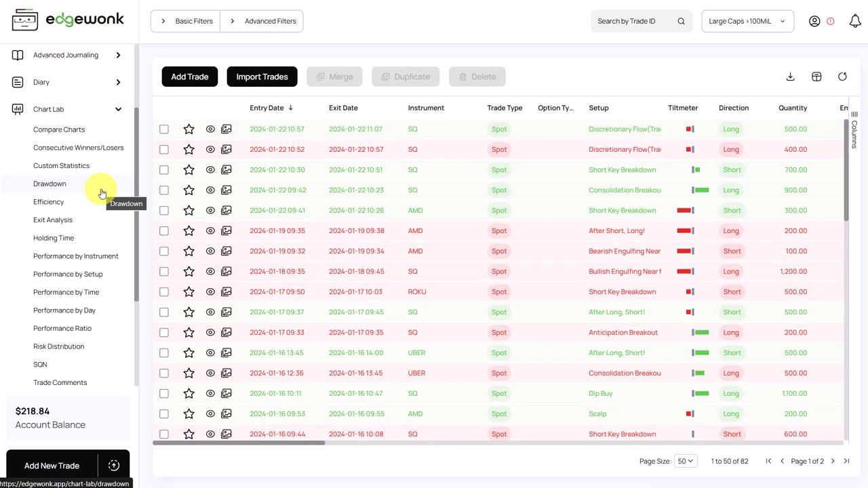
left_click(90, 257)
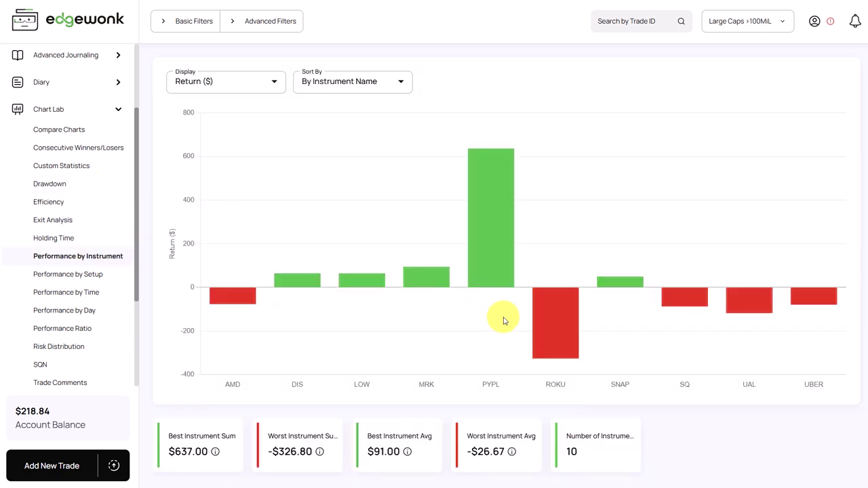
mouse_move(567, 316)
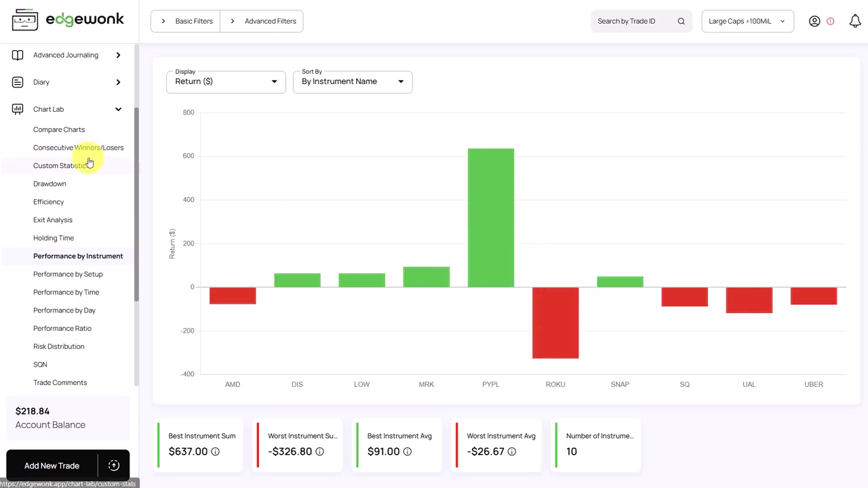
Open the diary's Notebook and read the $ROKU note
left_click(95, 85)
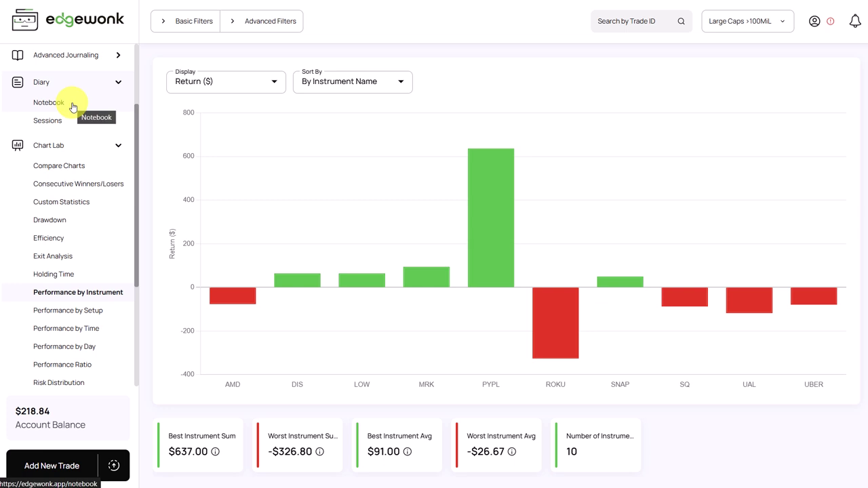
left_click(73, 105)
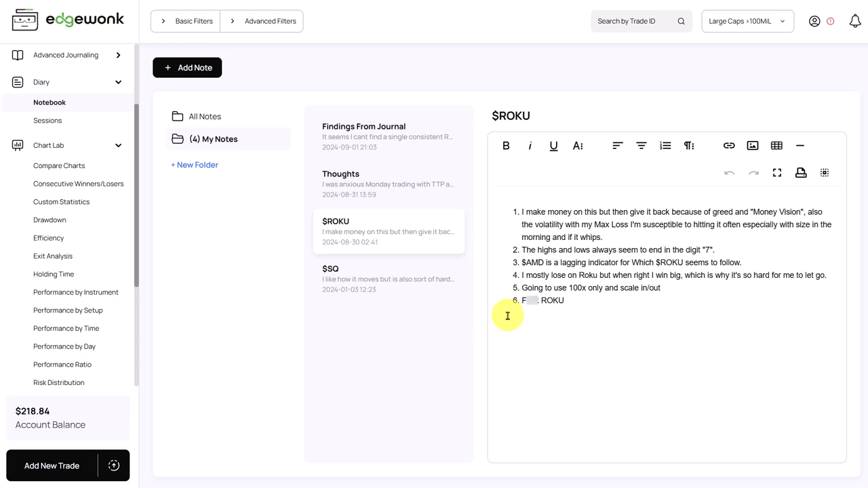
Return to the Performance by Instrument chart and open the Performance by Setup chart
left_click(112, 299)
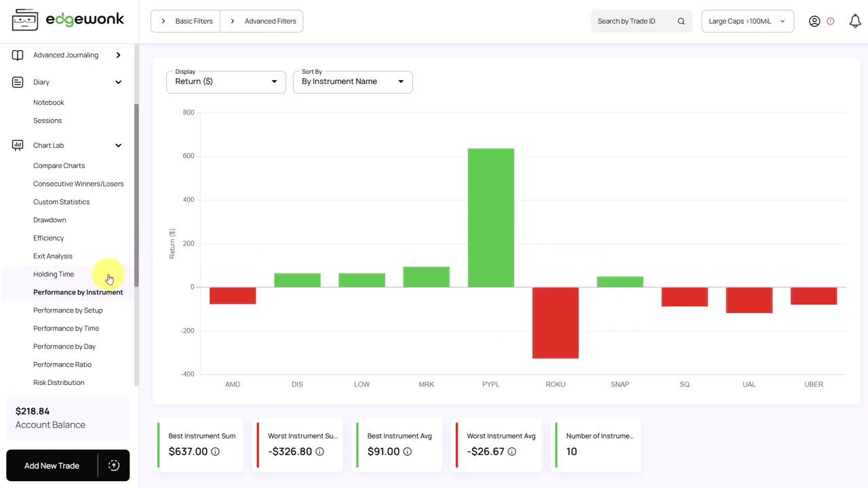
left_click(97, 310)
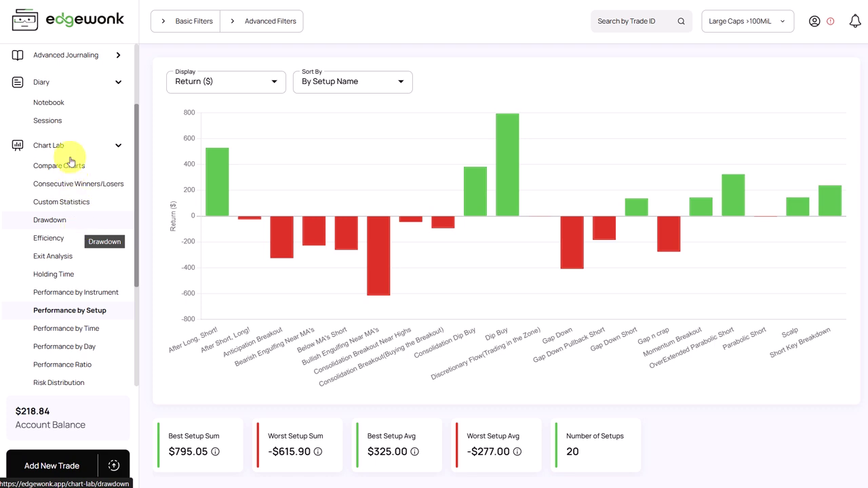
Open the trade journal to review the Tiltmeter entries
scroll(68, 157, "up", 3)
left_click(58, 86)
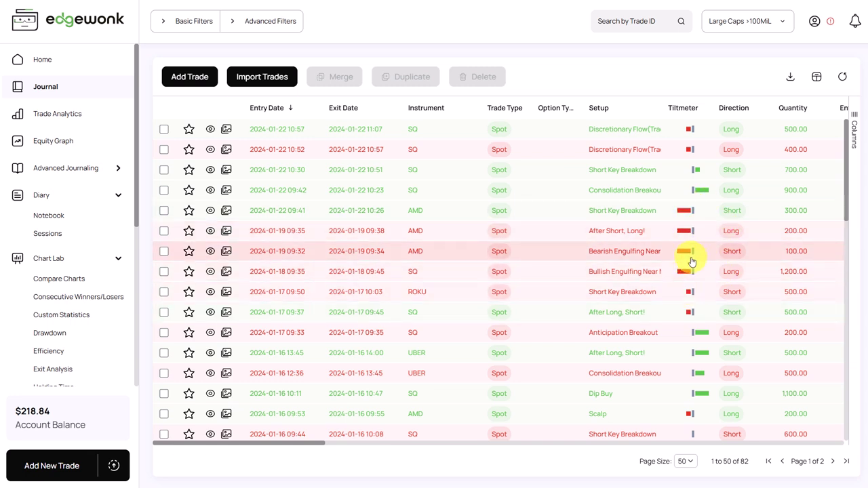
Read the personal notes of the 2024-01-22 trades: the AMD short entered at 09:41 and the SQ long entered at 09:42
left_click(210, 212)
scroll(678, 389, "down", 1)
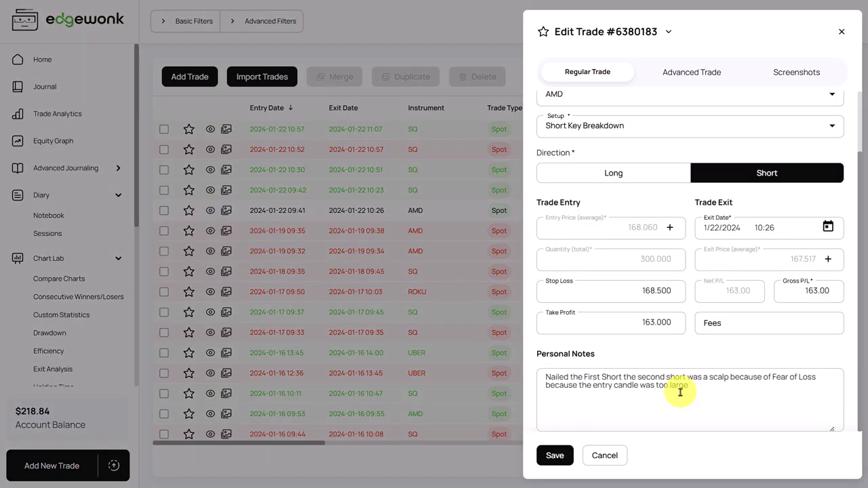
left_click(209, 189)
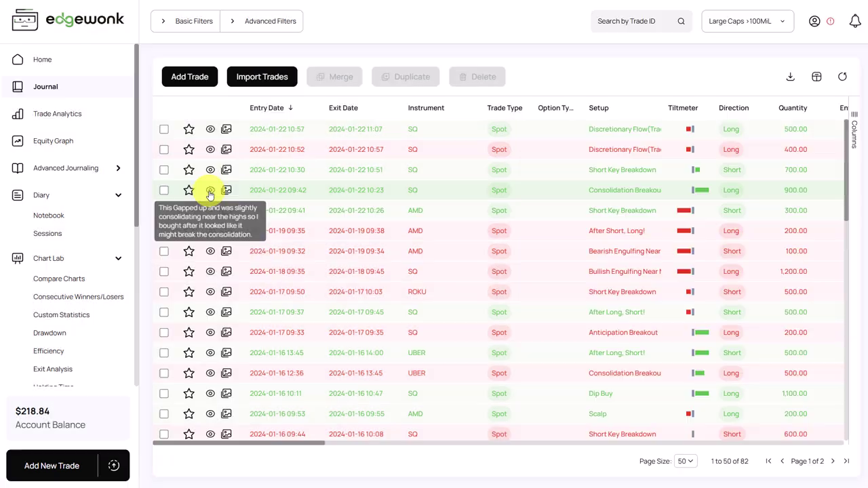
left_click(210, 190)
scroll(740, 387, "down", 1)
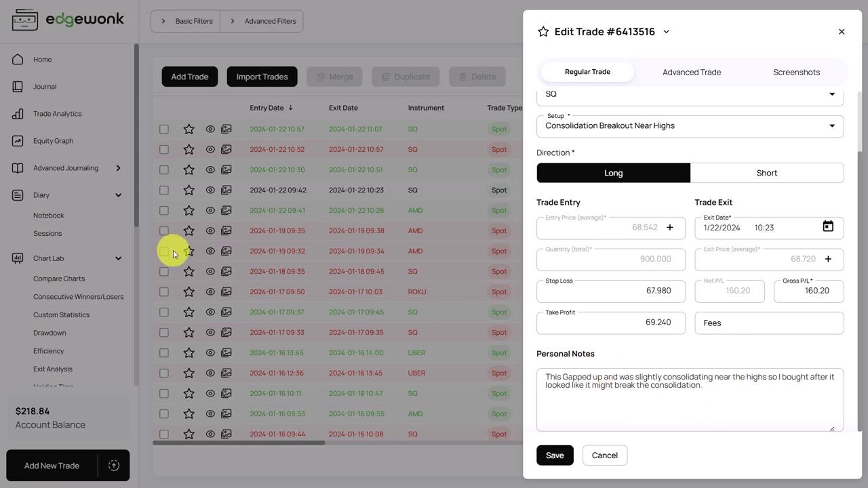
left_click(203, 252)
left_click(211, 271)
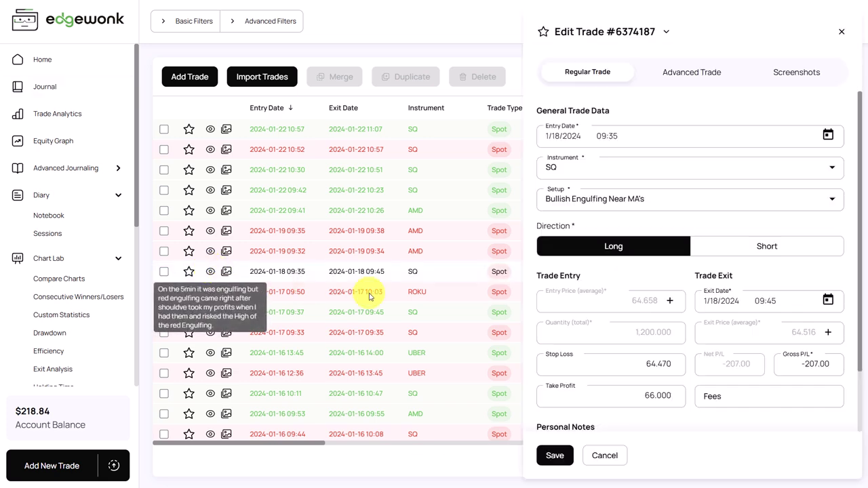
scroll(610, 315, "down", 2)
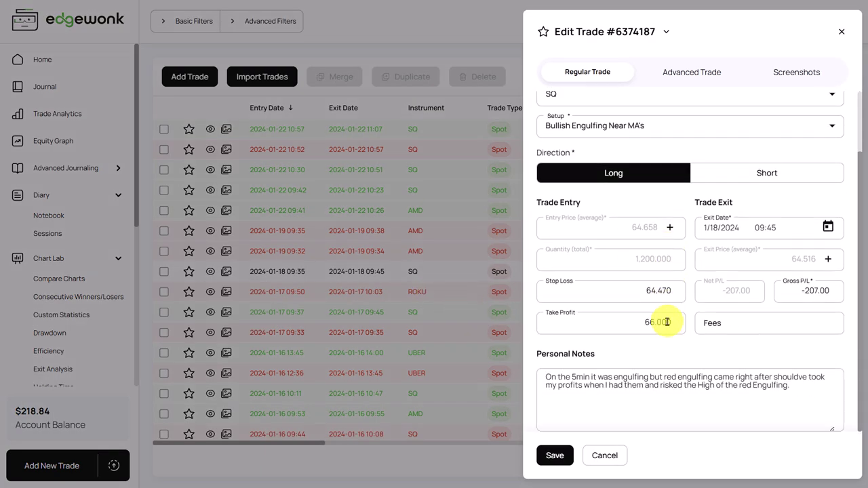
left_click(304, 277)
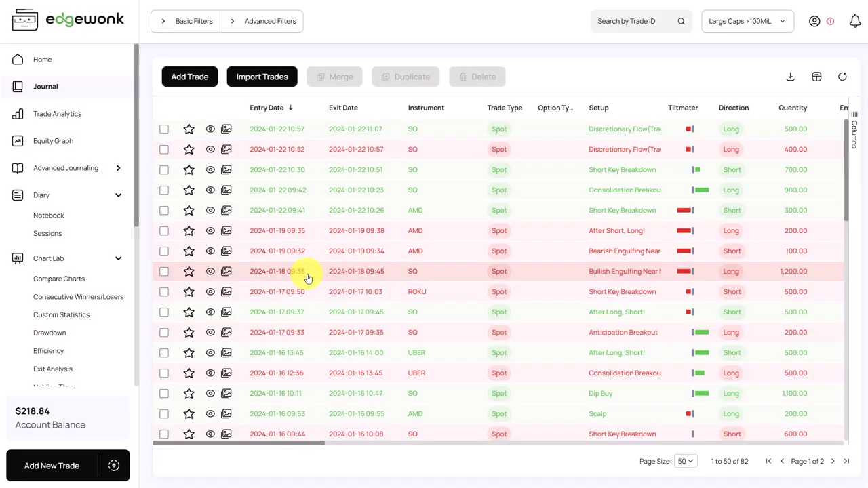
left_click(210, 293)
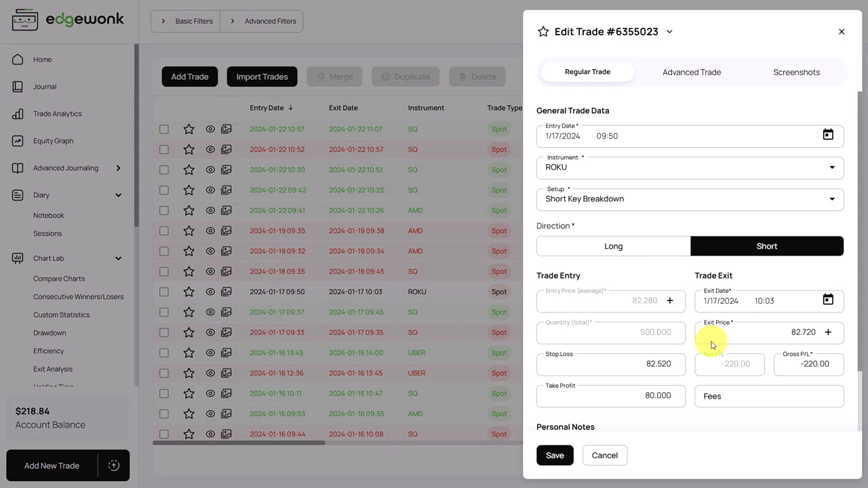
scroll(707, 344, "down", 2)
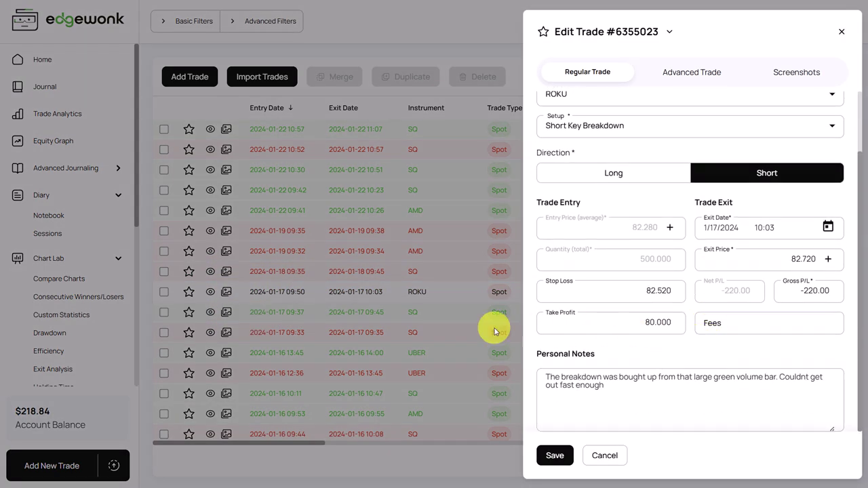
left_click(310, 326)
Read the personal notes of the SQ Bullish Engulfing long entered on 2024-01-12 at 09:30, and close the trade
mouse_move(211, 333)
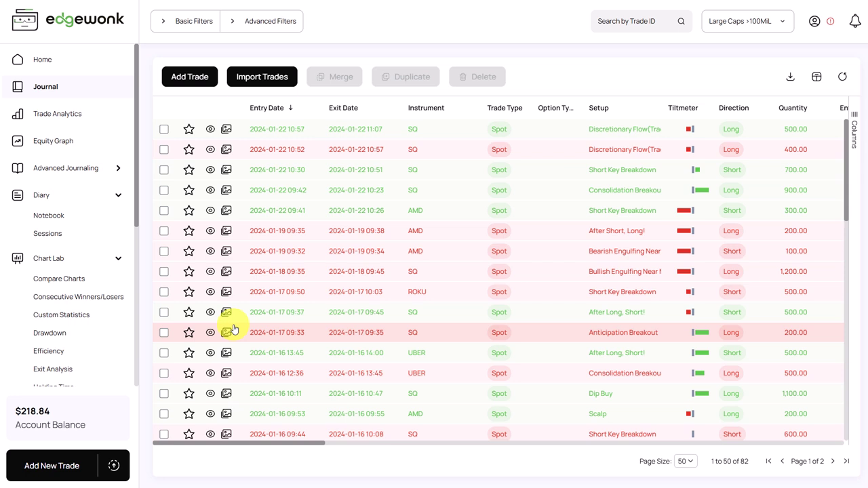
scroll(227, 322, "down", 3)
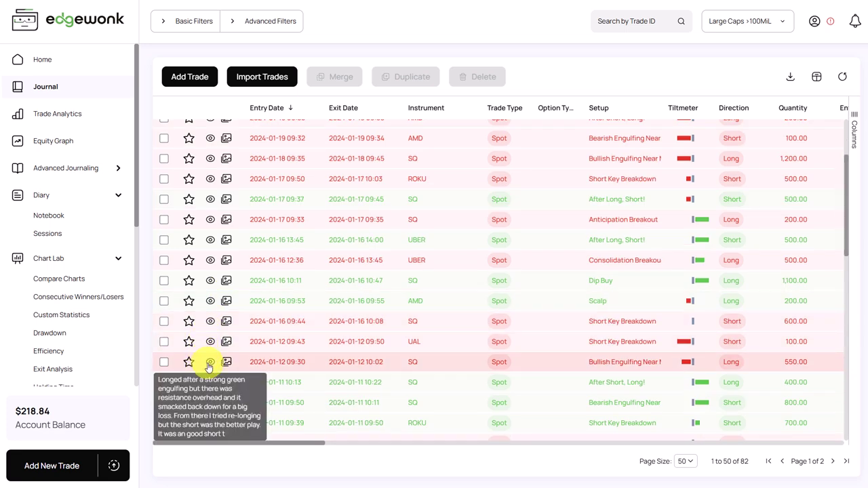
left_click(208, 366)
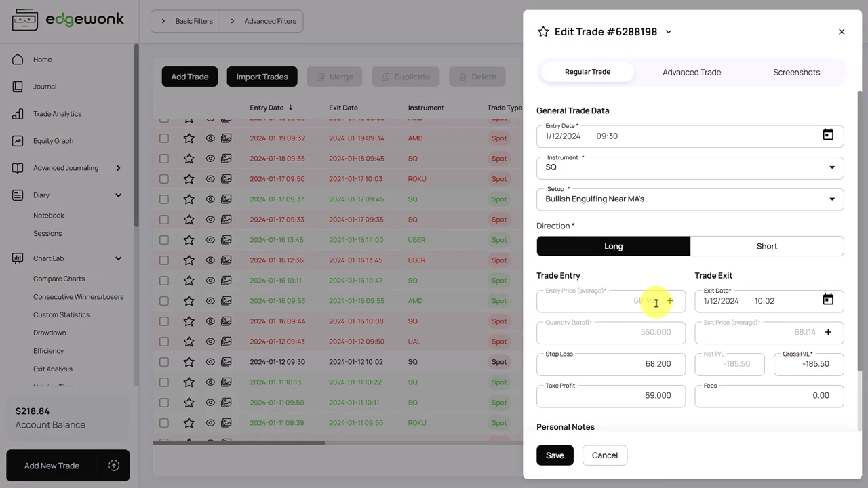
scroll(656, 303, "down", 1)
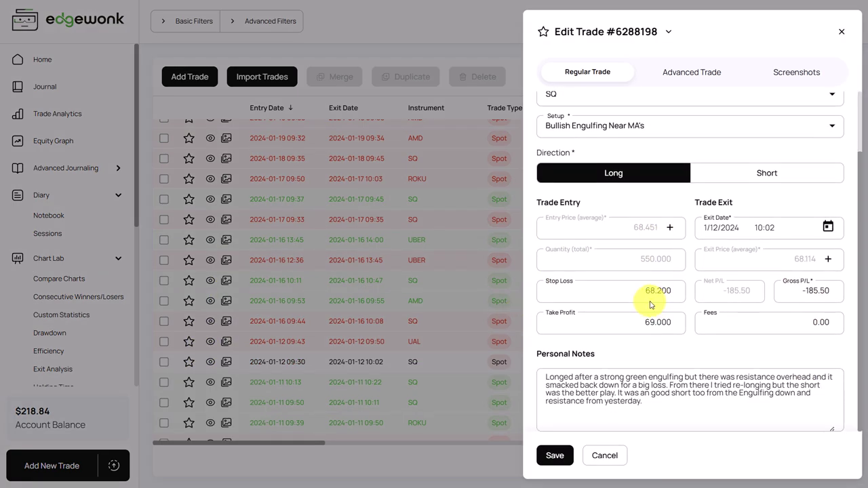
left_click(271, 330)
Read the personal notes of the SQ Short Key Breakdown trade entered on 2024-01-09 at 09:51, and close it
scroll(264, 339, "down", 3)
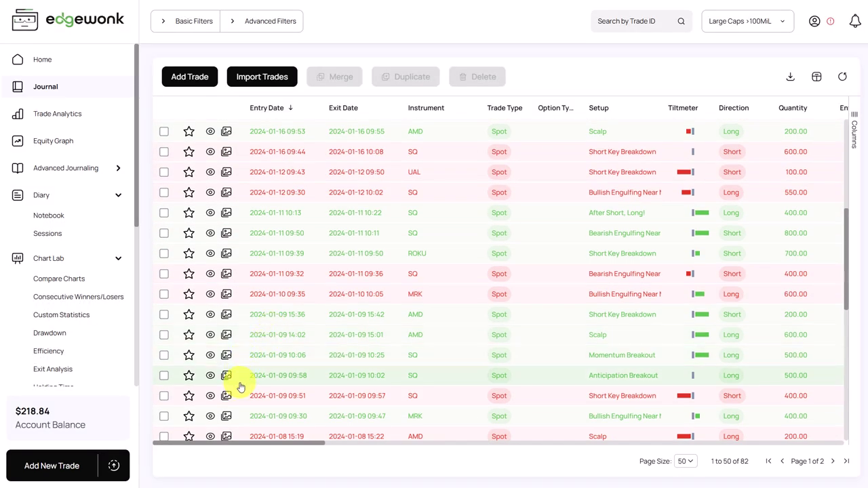
left_click(210, 395)
scroll(658, 349, "down", 1)
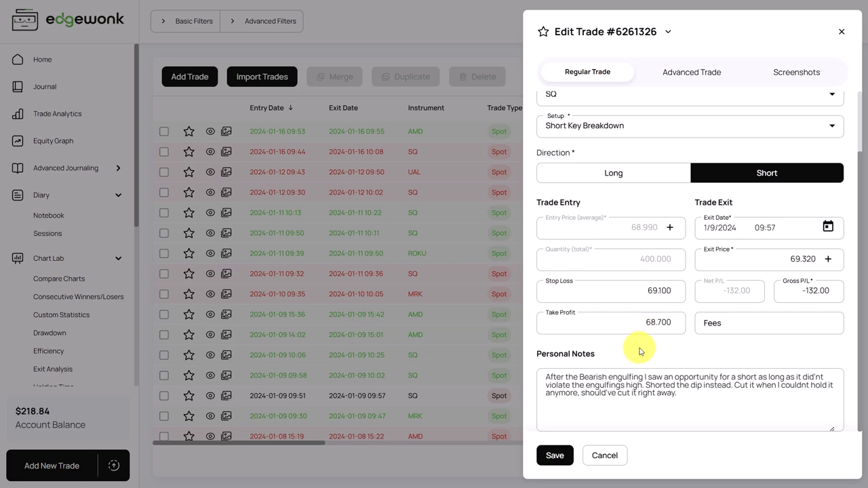
left_click(418, 348)
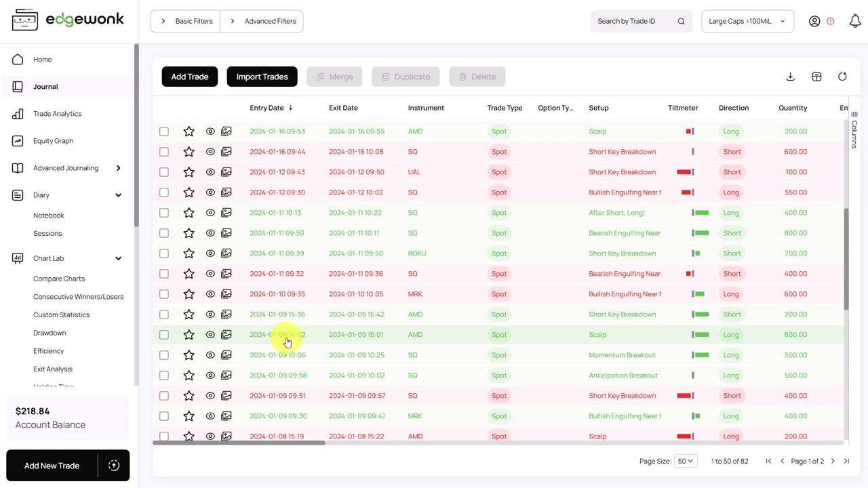
Read the personal notes of the AMD Consolidation Breakout long entered on 2024-01-05 at 09:43, and close it
scroll(271, 339, "down", 3)
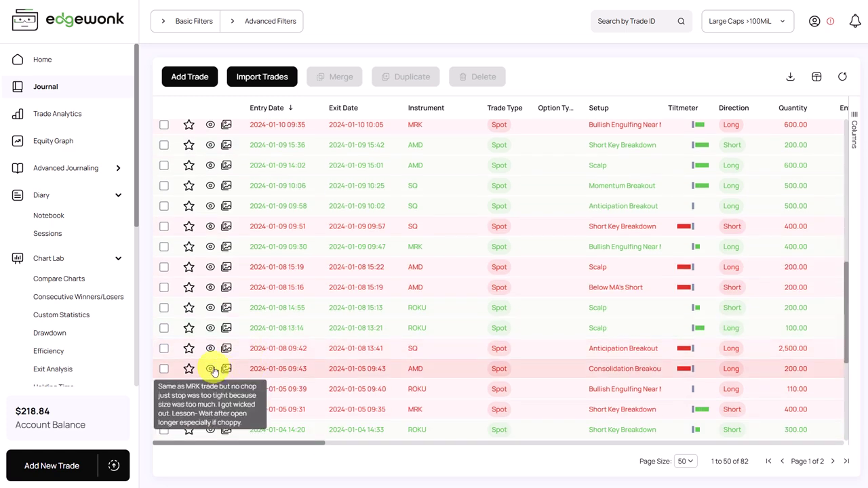
left_click(210, 369)
scroll(704, 291, "down", 2)
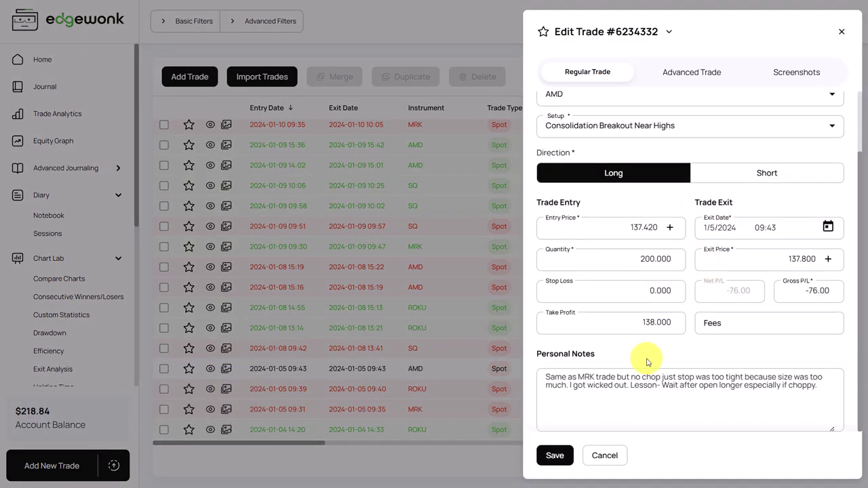
left_click(285, 364)
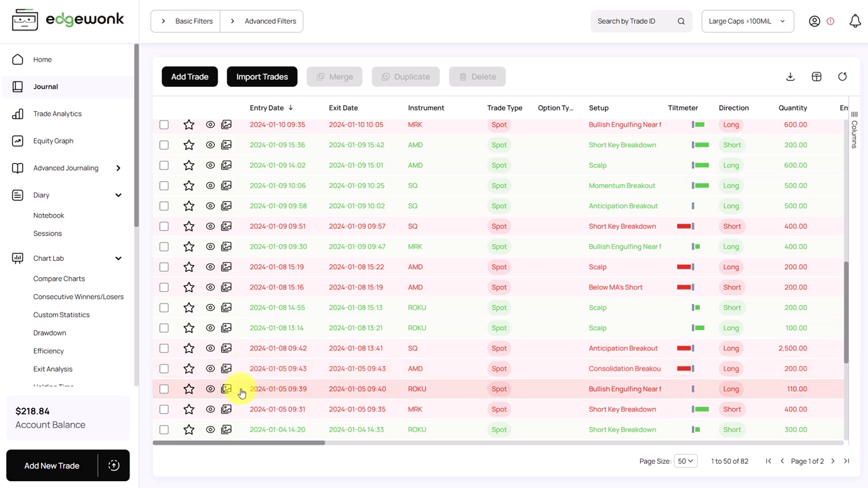
Go to page 2 of the journal and read the personal notes of the AMD Gap Down short from 2023-03-03
scroll(474, 407, "down", 4)
left_click(833, 462)
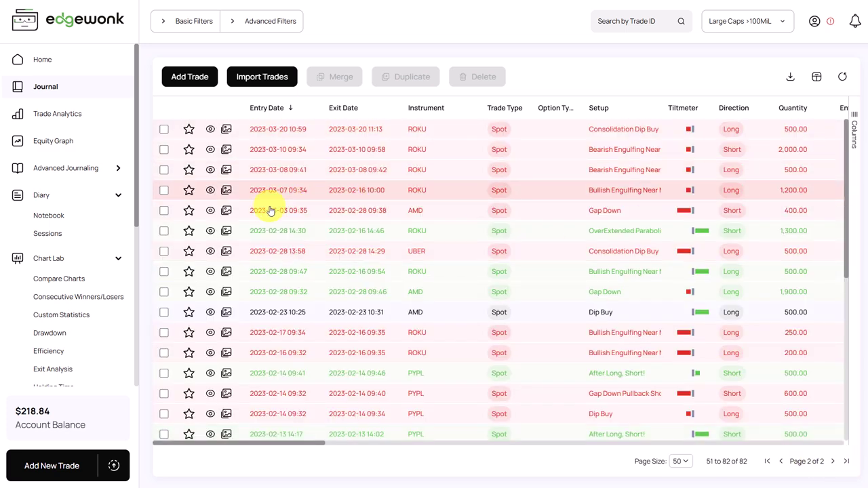
left_click(209, 211)
scroll(692, 244, "down", 2)
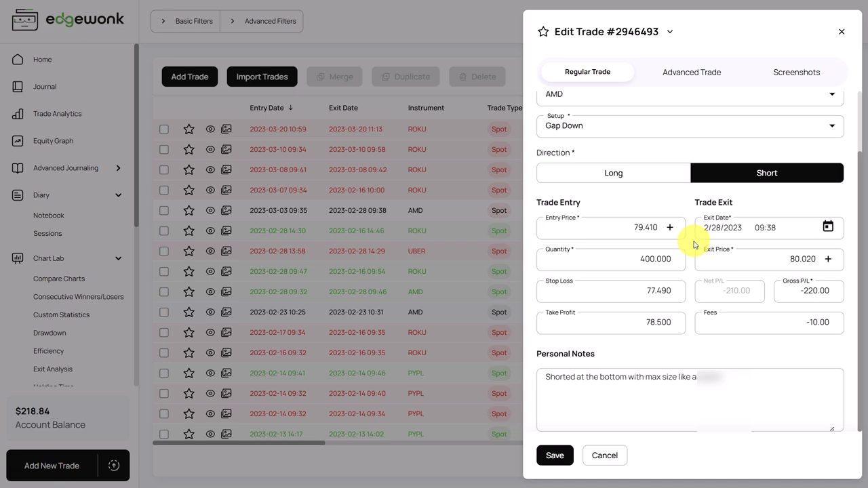
left_click(275, 268)
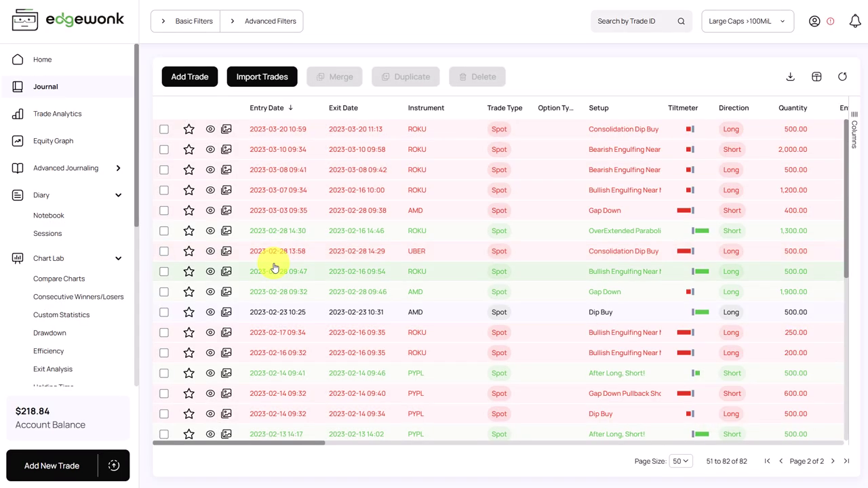
Read the personal notes of the AMD Dip Buy trade from 2023-02-23 and the ROKU long from 2023-02-16
left_click(209, 312)
scroll(650, 317, "down", 2)
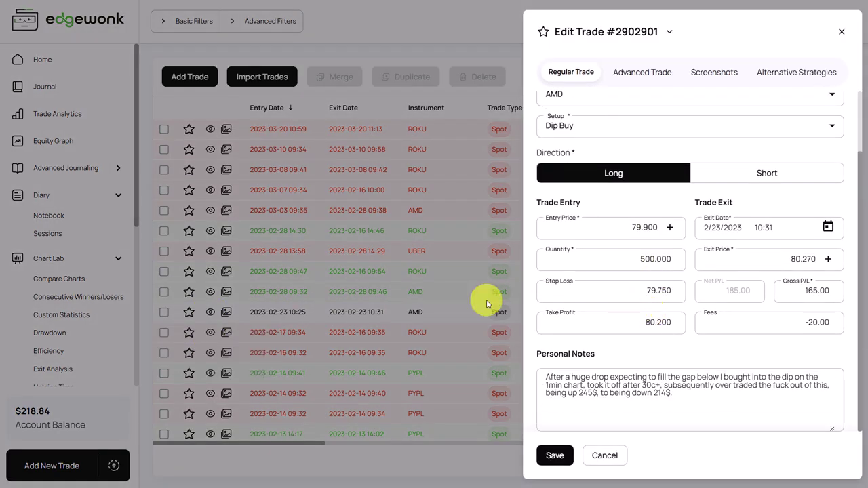
left_click(314, 324)
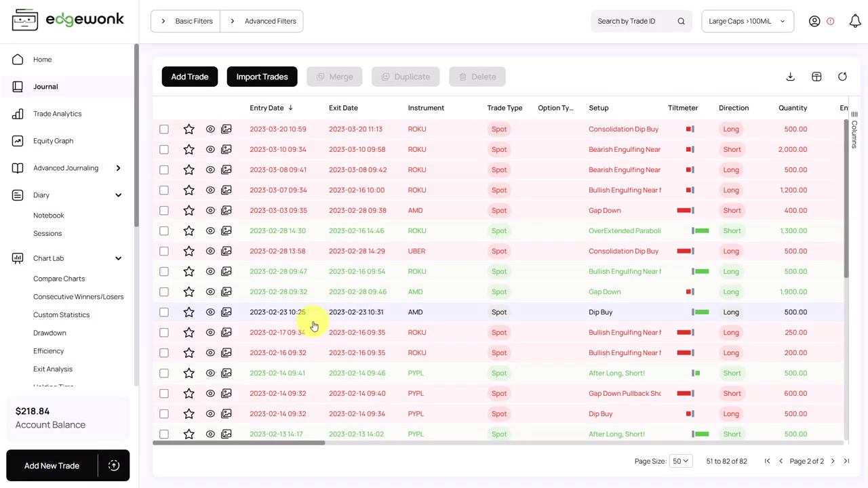
left_click(211, 353)
scroll(601, 338, "down", 1)
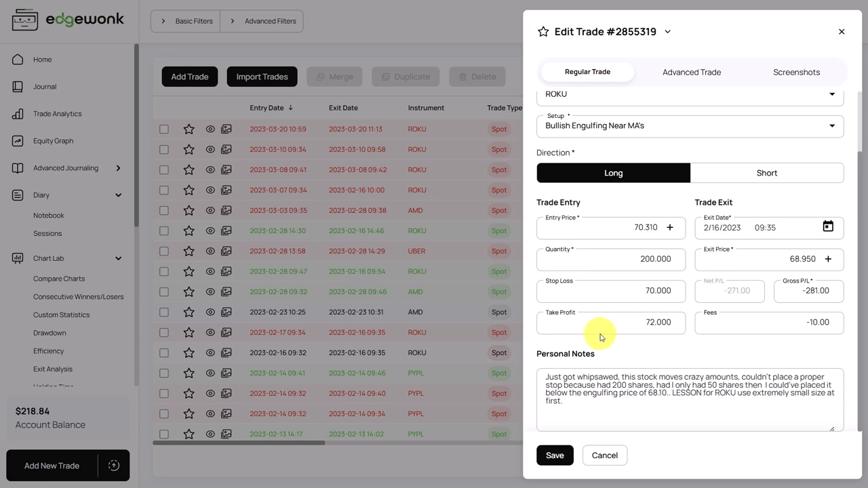
left_click(424, 329)
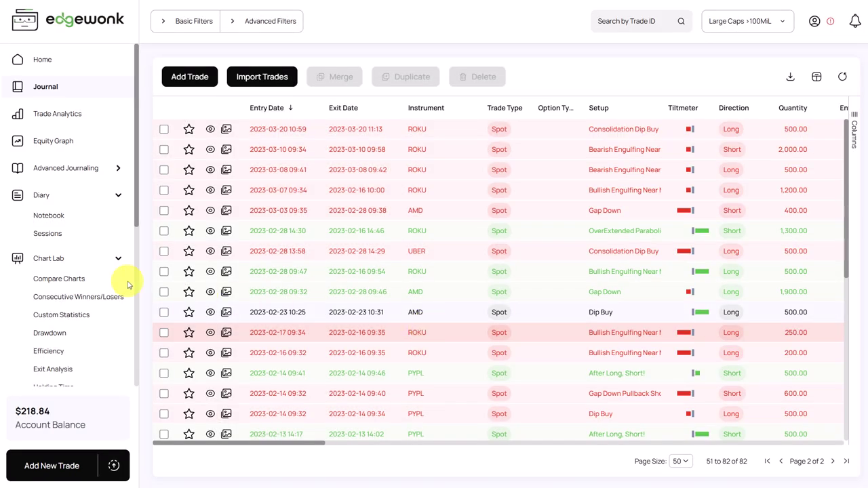
Open the Trade Comments chart and view its Trade Exit and Trade Management comments
scroll(126, 281, "down", 4)
left_click(75, 237)
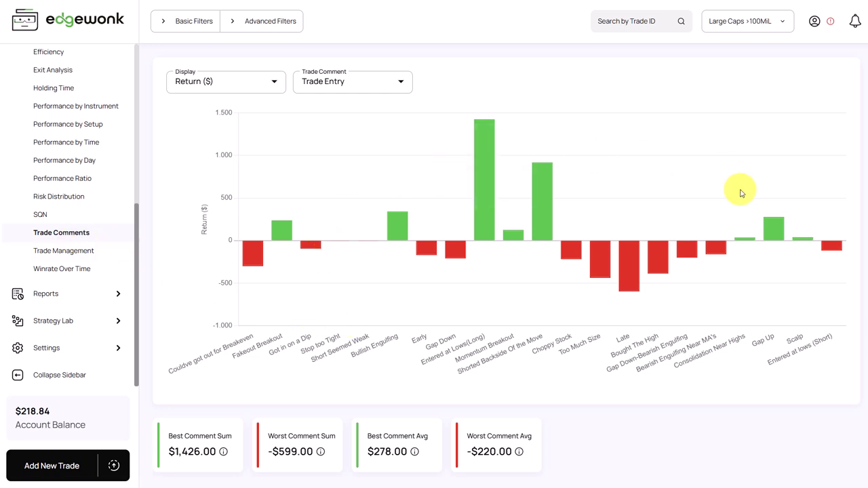
left_click(368, 86)
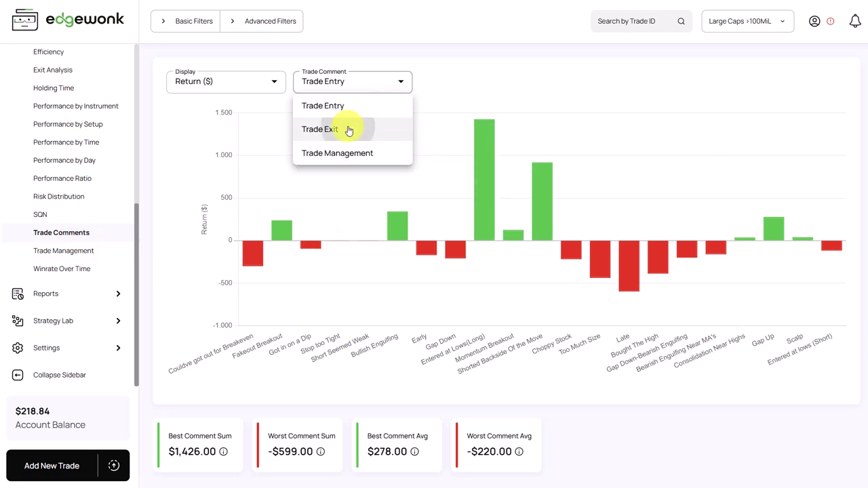
left_click(346, 128)
left_click(354, 79)
left_click(348, 153)
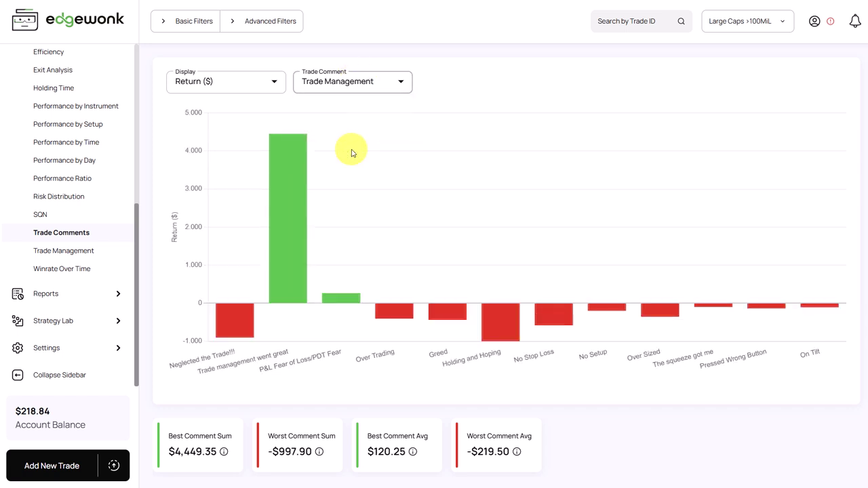
Switch the Trade Comments chart to Trade Entry and inspect the bars for Late and Bearish Engulfing Near MA's
left_click(353, 90)
left_click(352, 111)
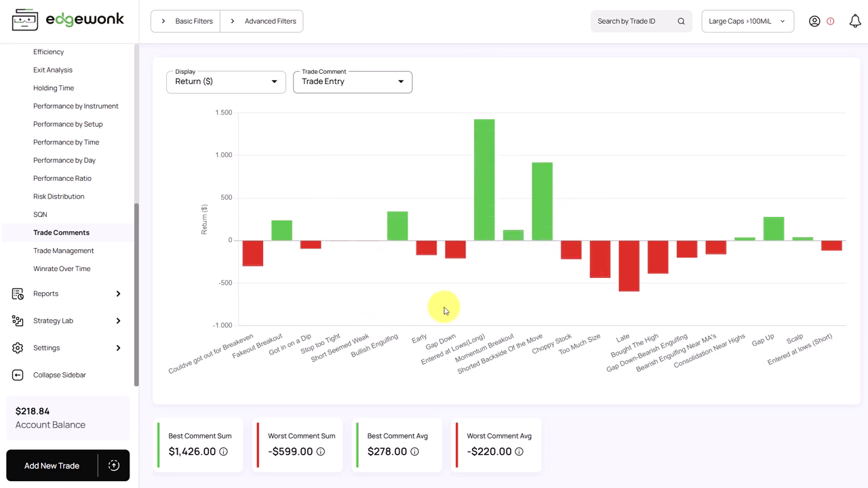
mouse_move(631, 271)
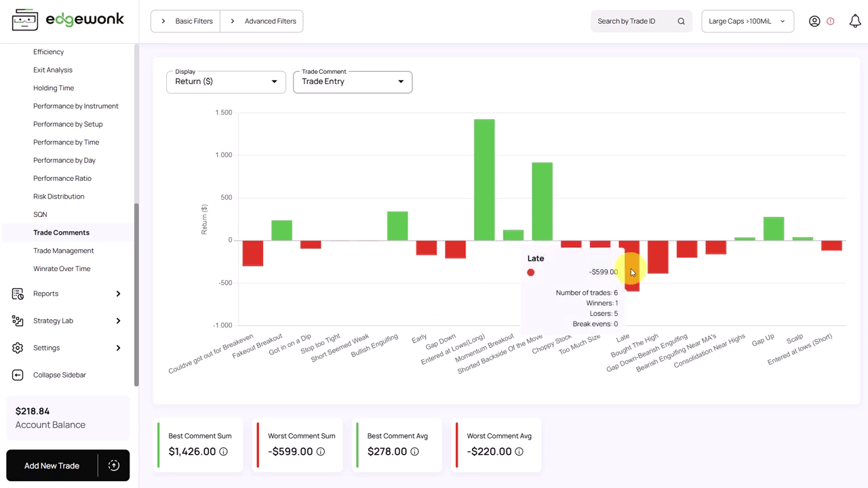
mouse_move(717, 251)
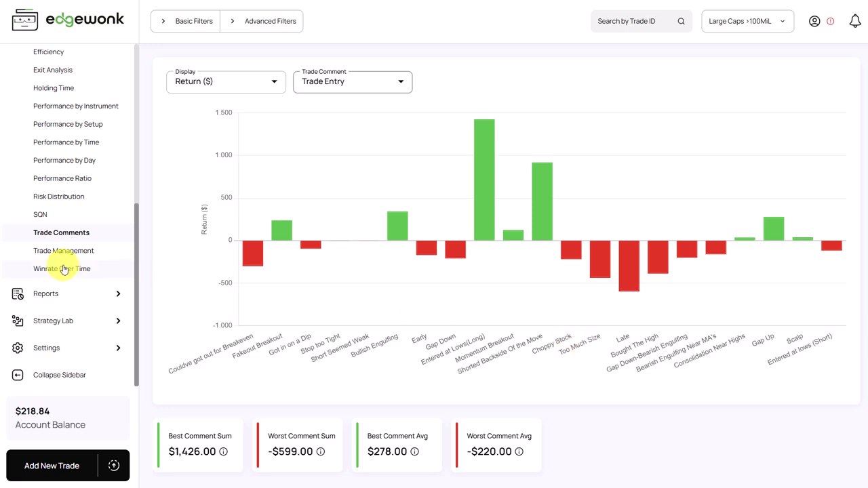
Open the Performance by Instrument chart for review, followed by the Performance by Time chart
scroll(72, 266, "up", 2)
scroll(75, 271, "up", 3)
scroll(75, 273, "up", 1)
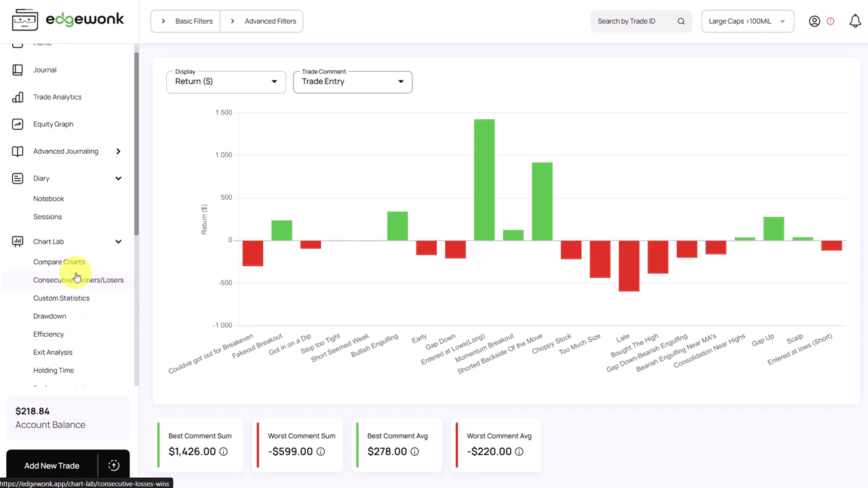
scroll(82, 274, "down", 2)
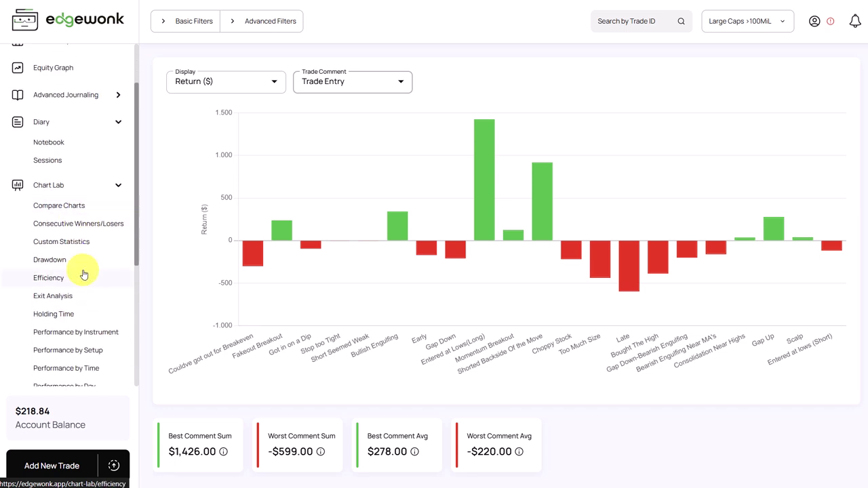
scroll(91, 301, "down", 2)
left_click(93, 301)
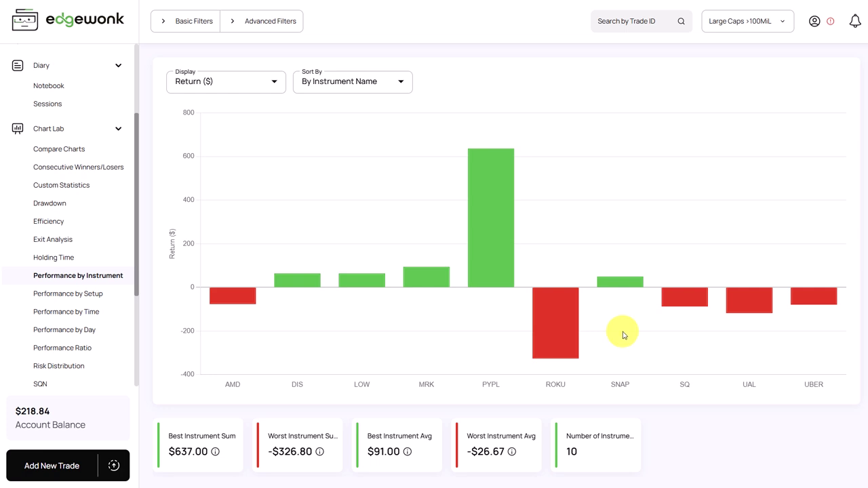
left_click(95, 310)
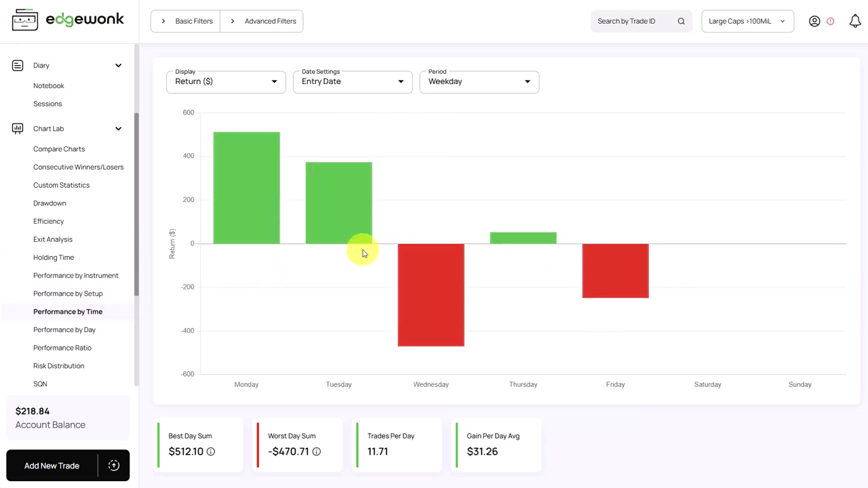